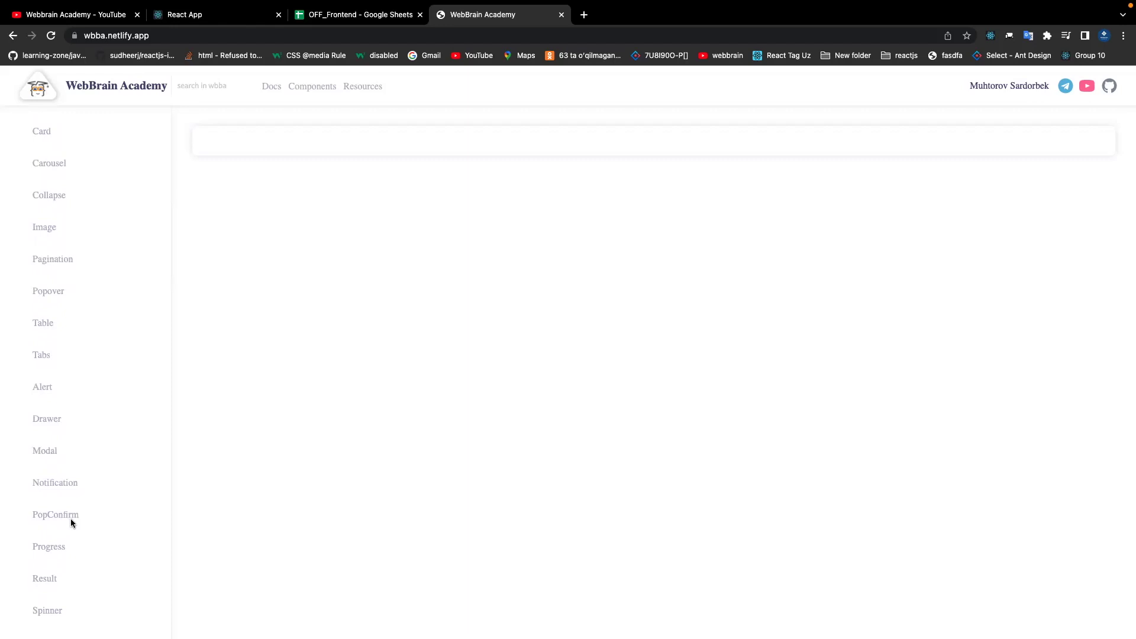
Open the Table component page and look through its example tables as far as the editable one.
{"action": "left_click", "coordinate": [49, 327]}
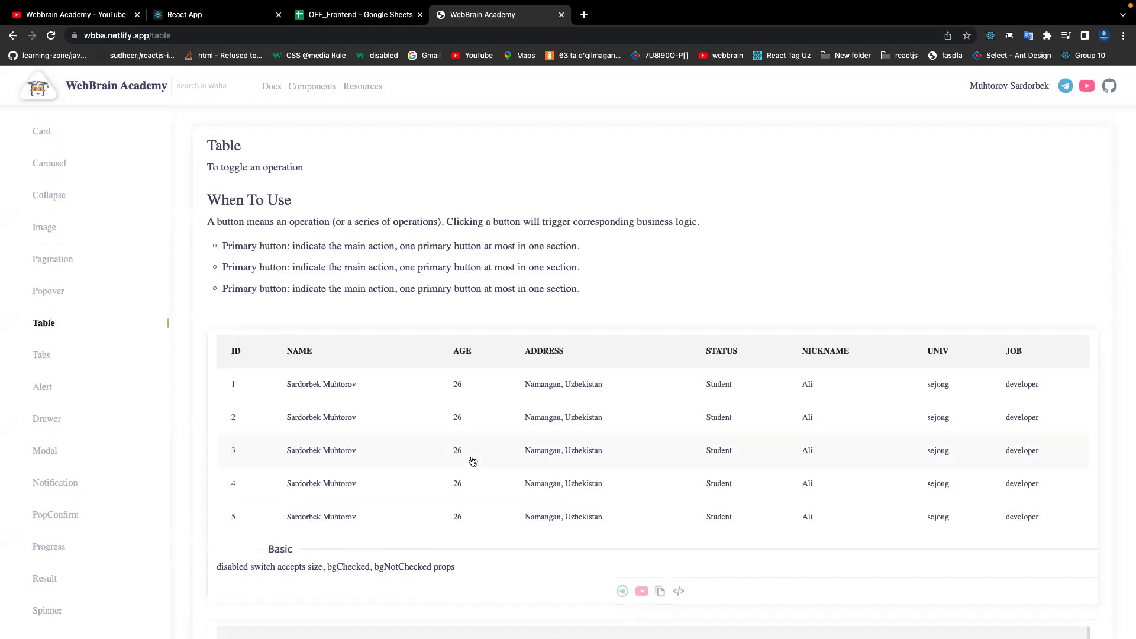
{"action": "scroll", "coordinate": [472, 459], "scroll_direction": "down", "scroll_amount": 8}
{"action": "scroll", "coordinate": [472, 460], "scroll_direction": "up", "scroll_amount": 3}
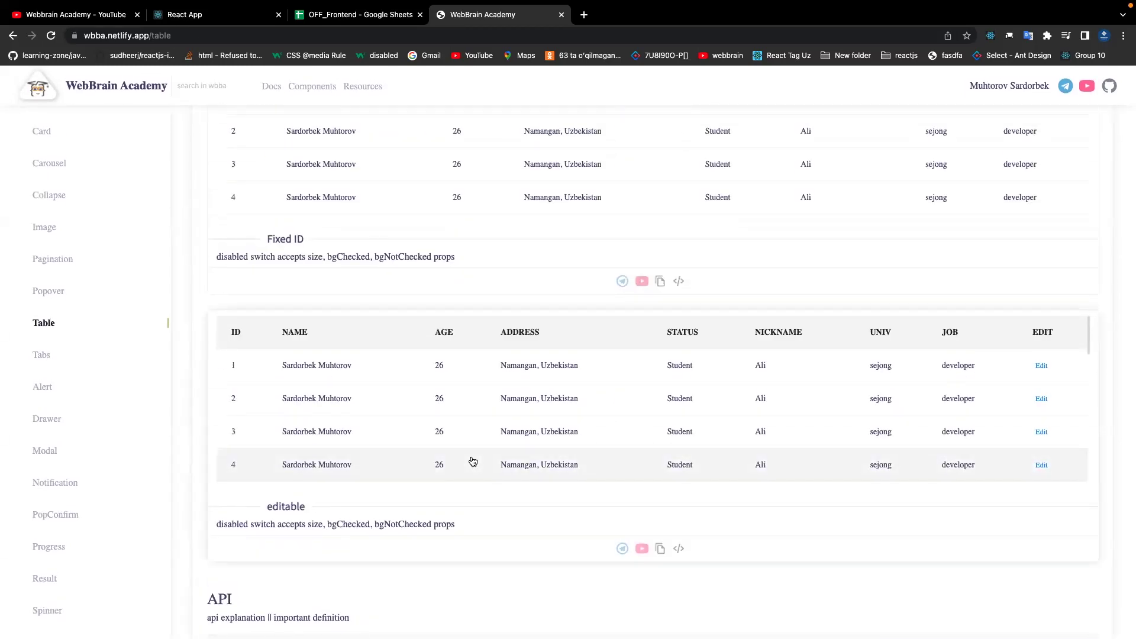
Open the browser's developer console and resize it to take up roughly the outer third of the window.
{"action": "key", "text": "super+alt+j"}
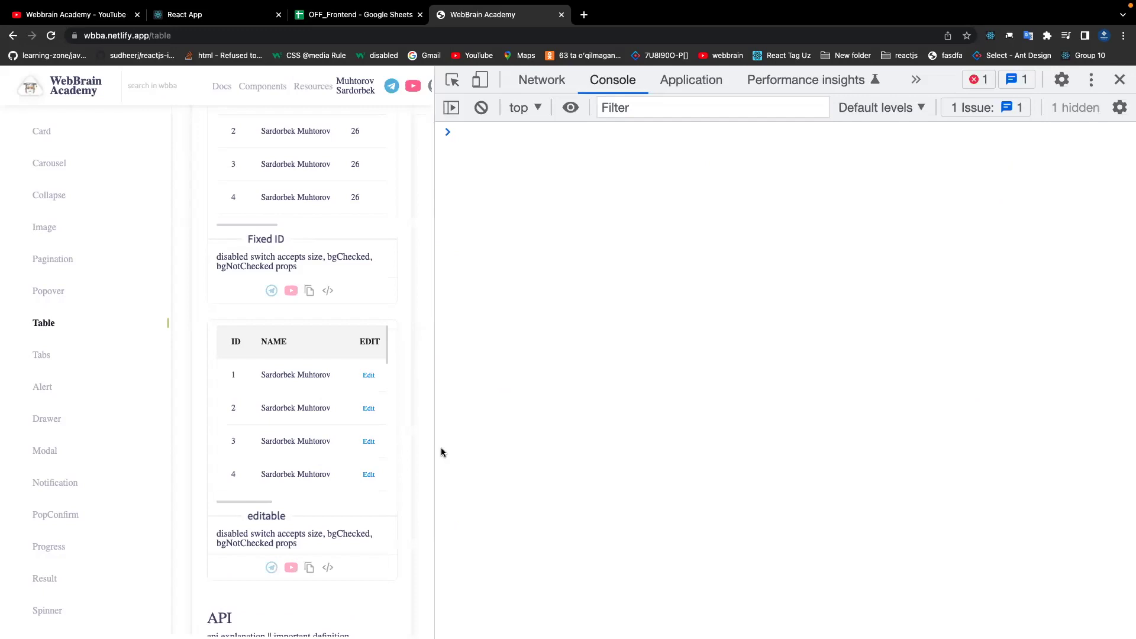
{"action": "left_click_drag", "start_coordinate": [443, 448], "coordinate": [826, 474]}
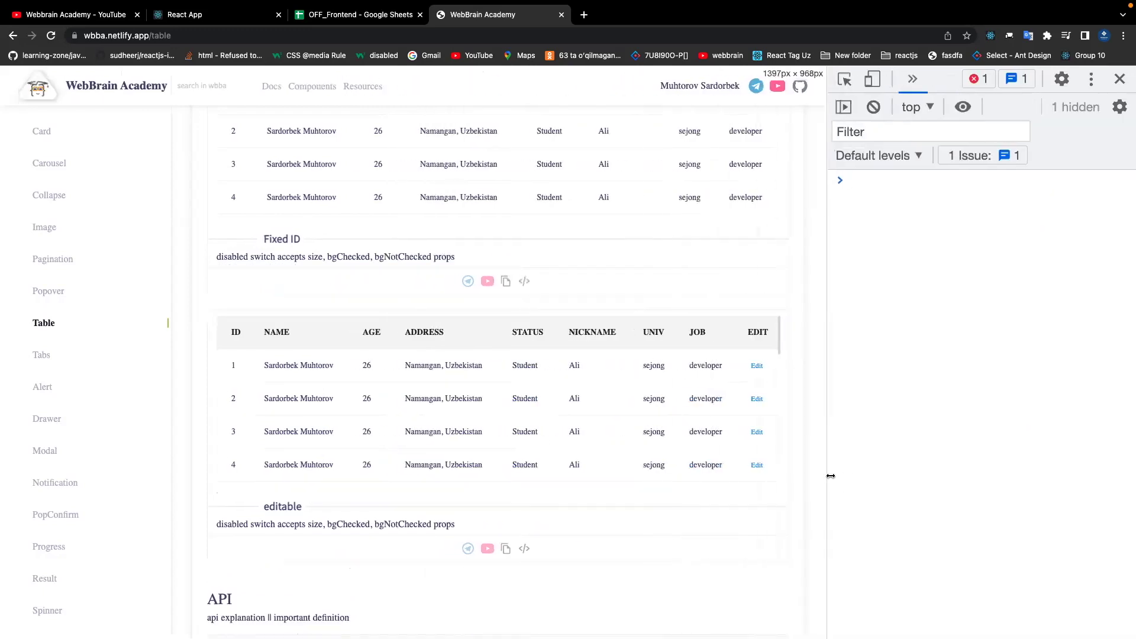
{"action": "left_click_drag", "start_coordinate": [757, 484], "coordinate": [718, 478]}
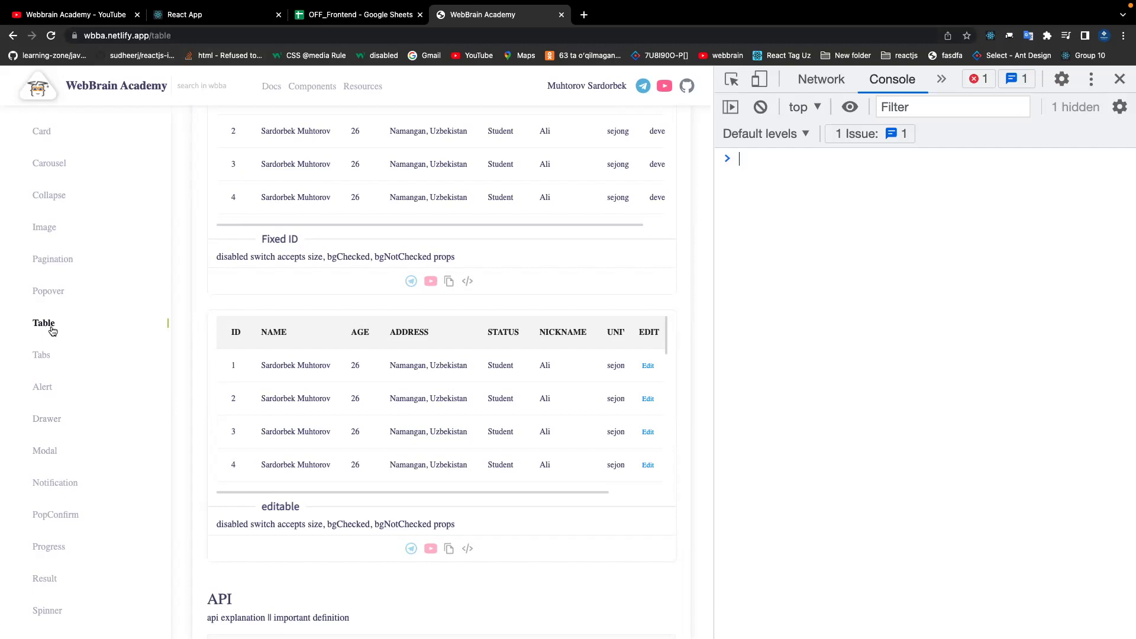
Select the Table page's web address, then visit the Off Frontend G4 group chat in Telegram before returning to the Table page.
{"action": "left_click", "coordinate": [231, 35]}
{"action": "key", "text": "ctrl+Left"}
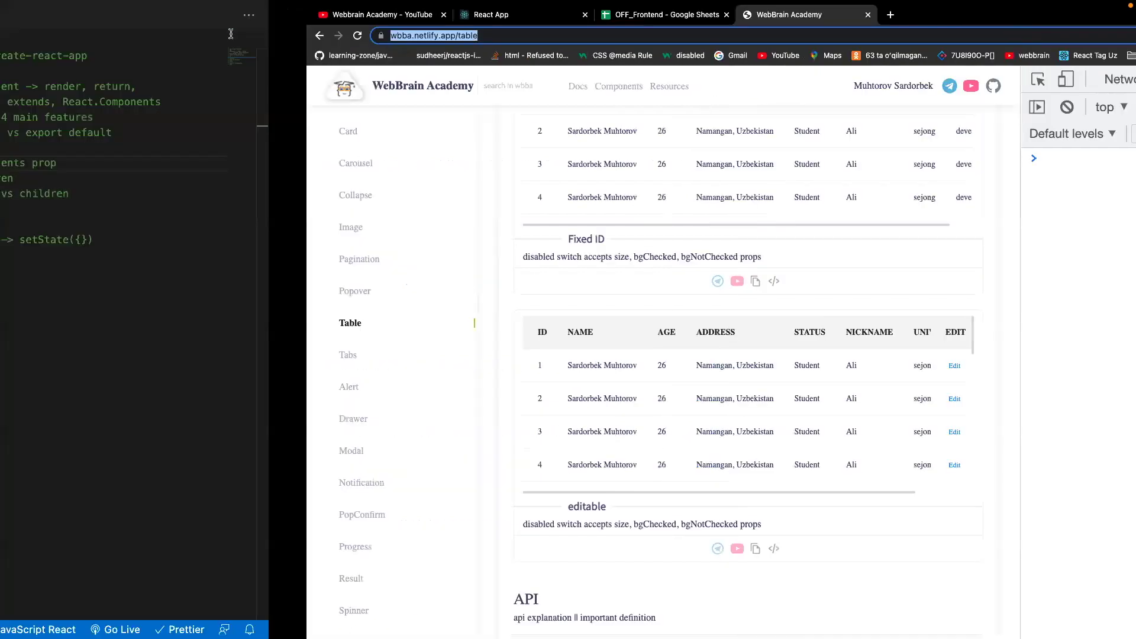
{"action": "key", "text": "ctrl+Left"}
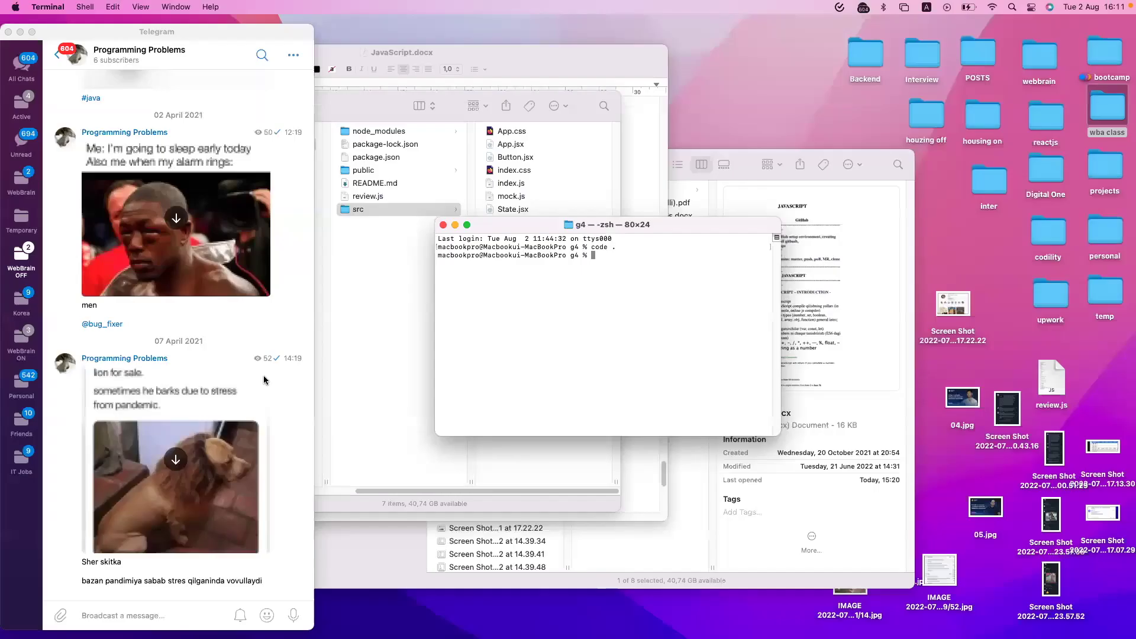
{"action": "key", "text": "Escape"}
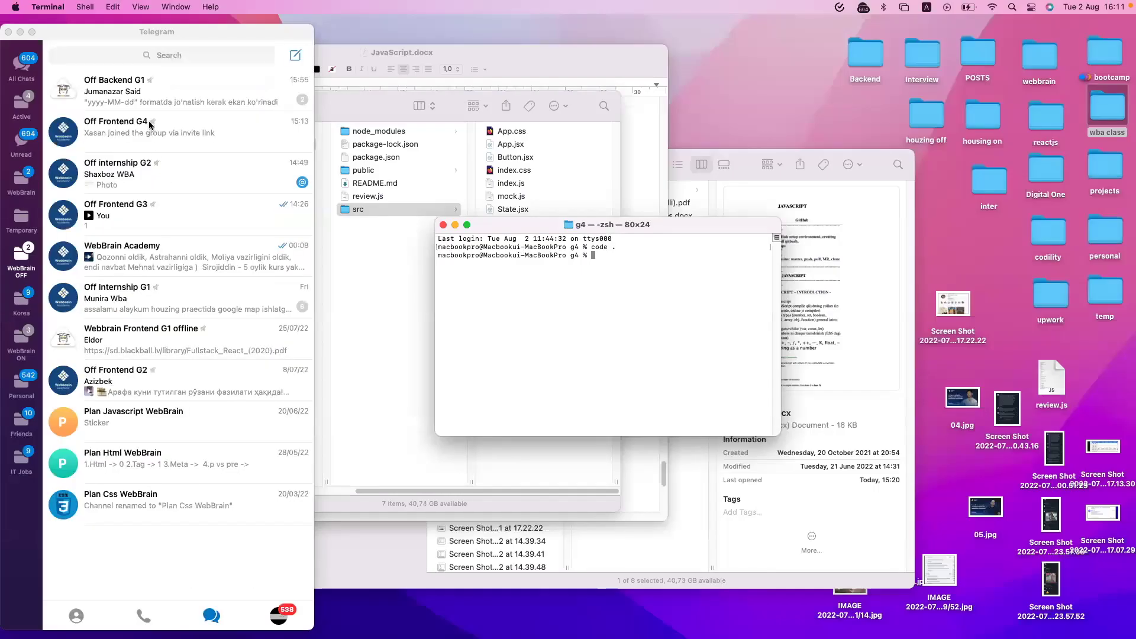
{"action": "left_click", "coordinate": [149, 125]}
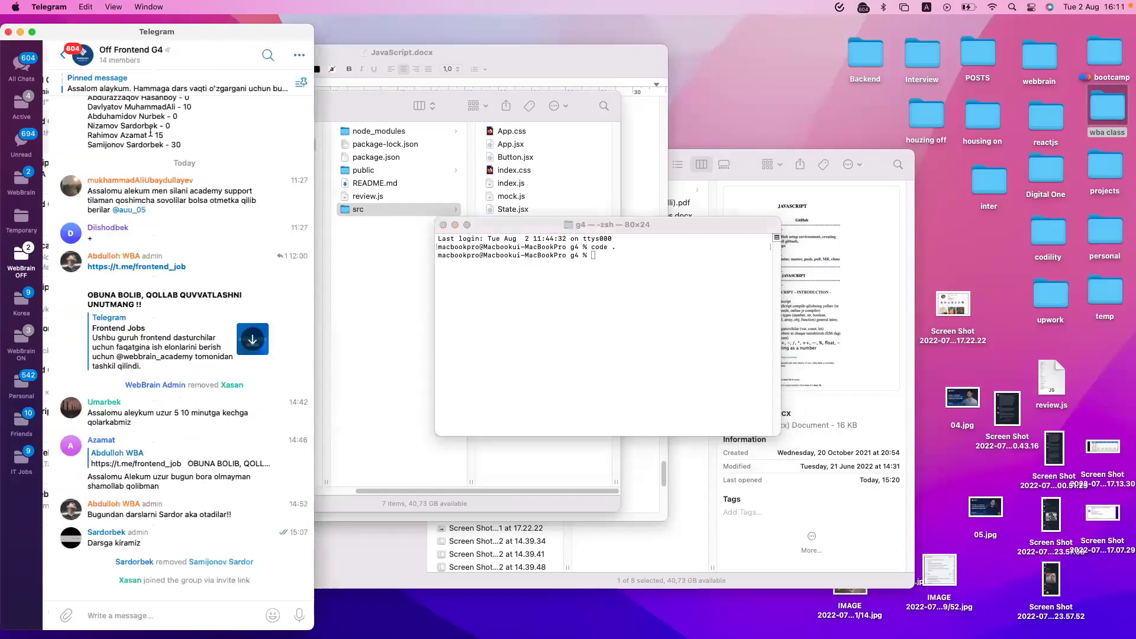
{"action": "left_click", "coordinate": [426, 310]}
{"action": "key", "text": "ctrl+Right"}
{"action": "key", "text": "ctrl+Right"}
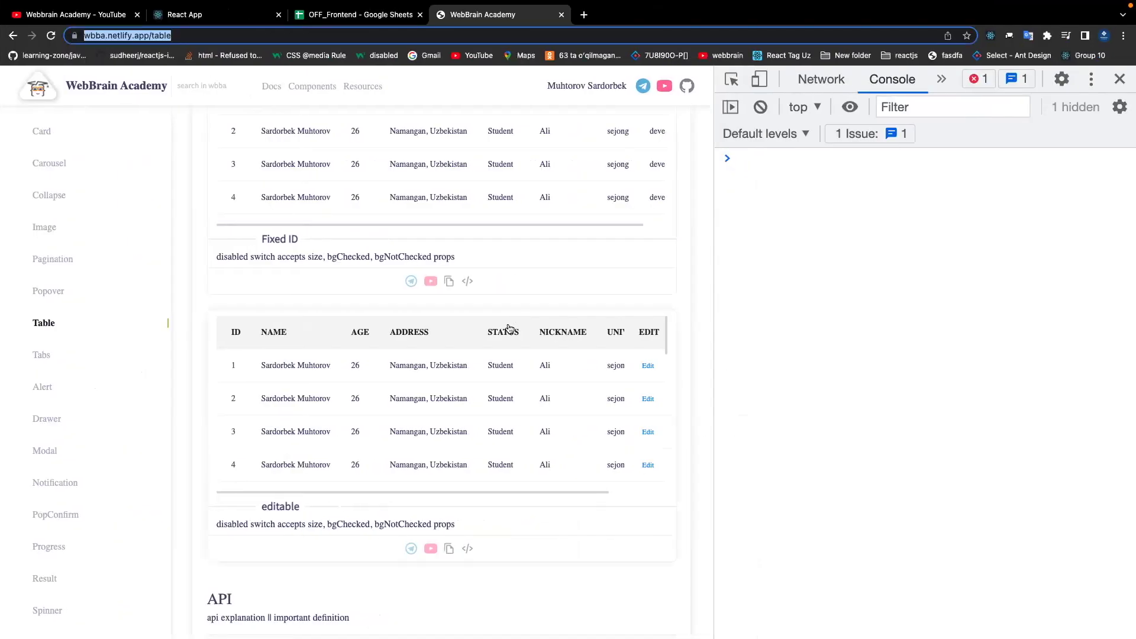
Examine how the header row and the ID and Edit columns of the editable table behave while its content moves in both directions.
{"action": "scroll", "coordinate": [487, 428], "scroll_direction": "down", "scroll_amount": 1}
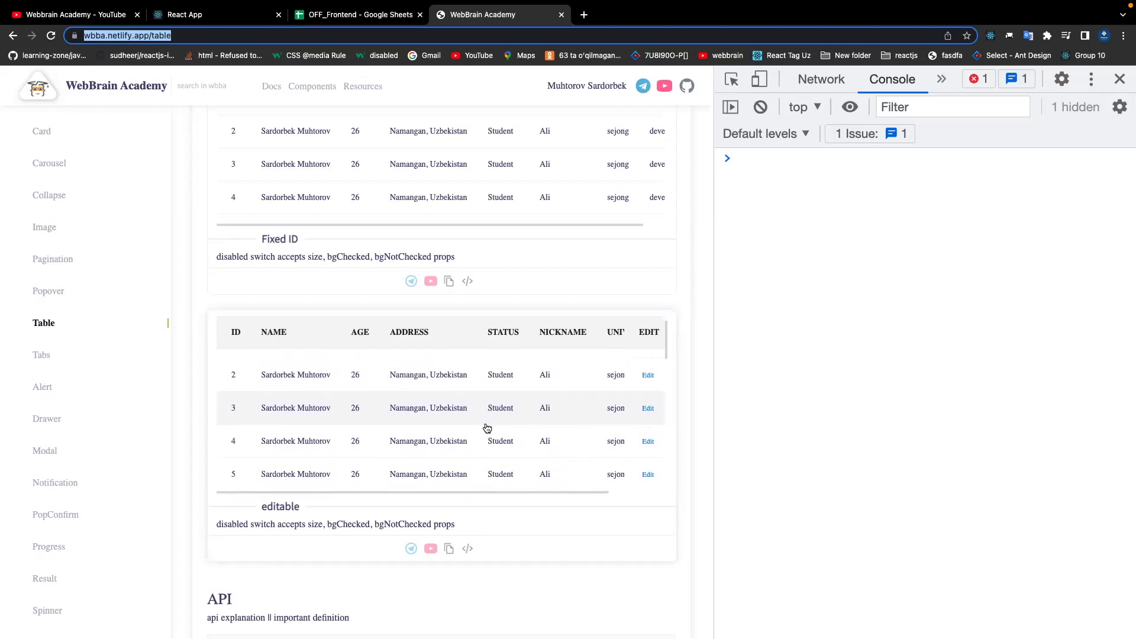
{"action": "scroll", "coordinate": [487, 428], "scroll_direction": "down", "scroll_amount": 2}
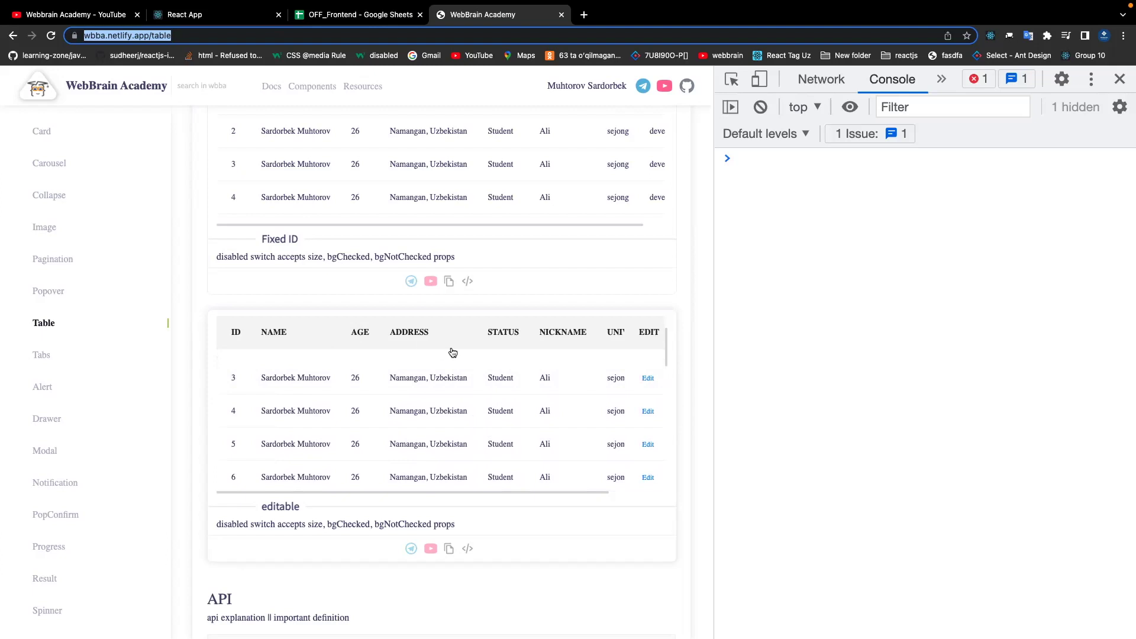
{"action": "scroll", "coordinate": [462, 404], "scroll_direction": "right", "scroll_amount": 3}
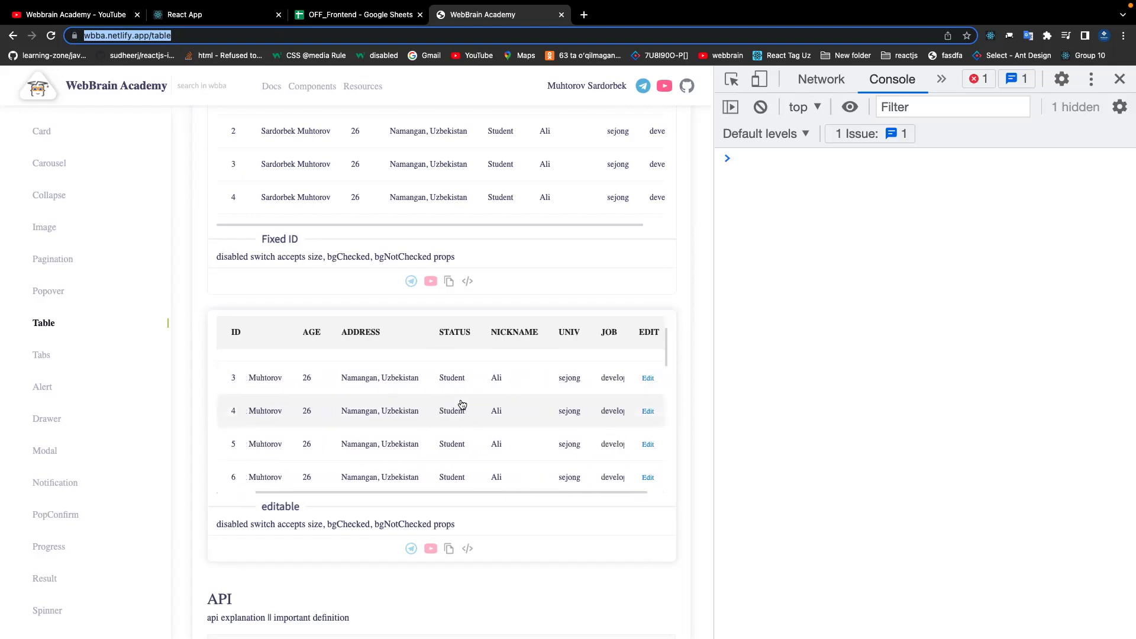
{"action": "scroll", "coordinate": [462, 405], "scroll_direction": "right", "scroll_amount": 2}
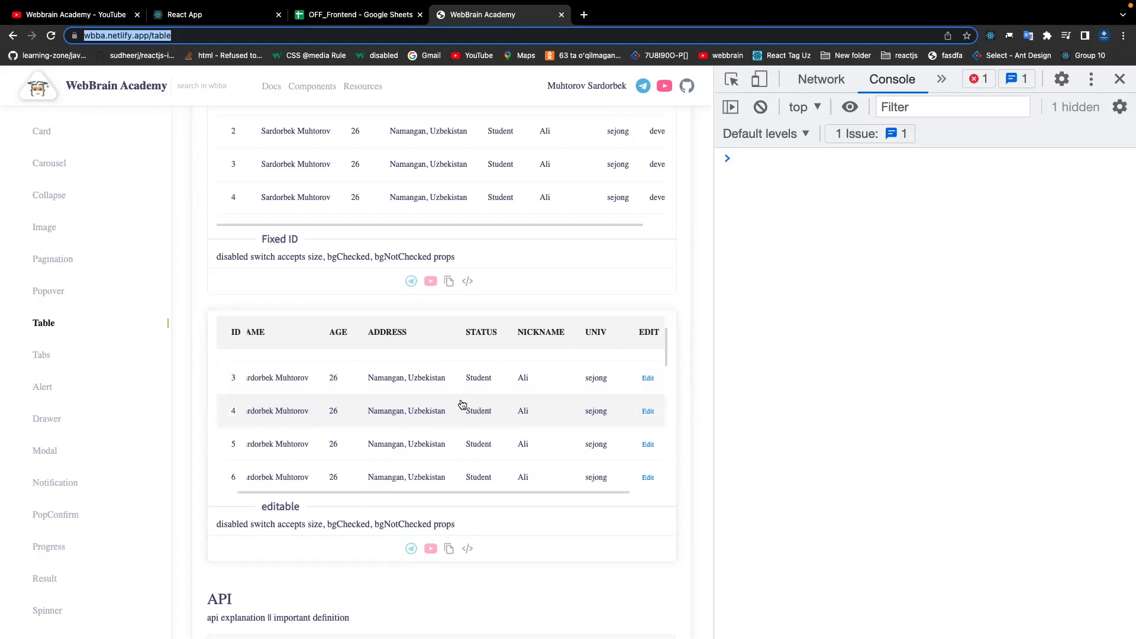
{"action": "scroll", "coordinate": [462, 405], "scroll_direction": "down", "scroll_amount": 1}
{"action": "scroll", "coordinate": [462, 405], "scroll_direction": "left", "scroll_amount": 3}
{"action": "scroll", "coordinate": [462, 405], "scroll_direction": "up", "scroll_amount": 1}
{"action": "scroll", "coordinate": [462, 405], "scroll_direction": "down", "scroll_amount": 1}
{"action": "scroll", "coordinate": [462, 404], "scroll_direction": "right", "scroll_amount": 2}
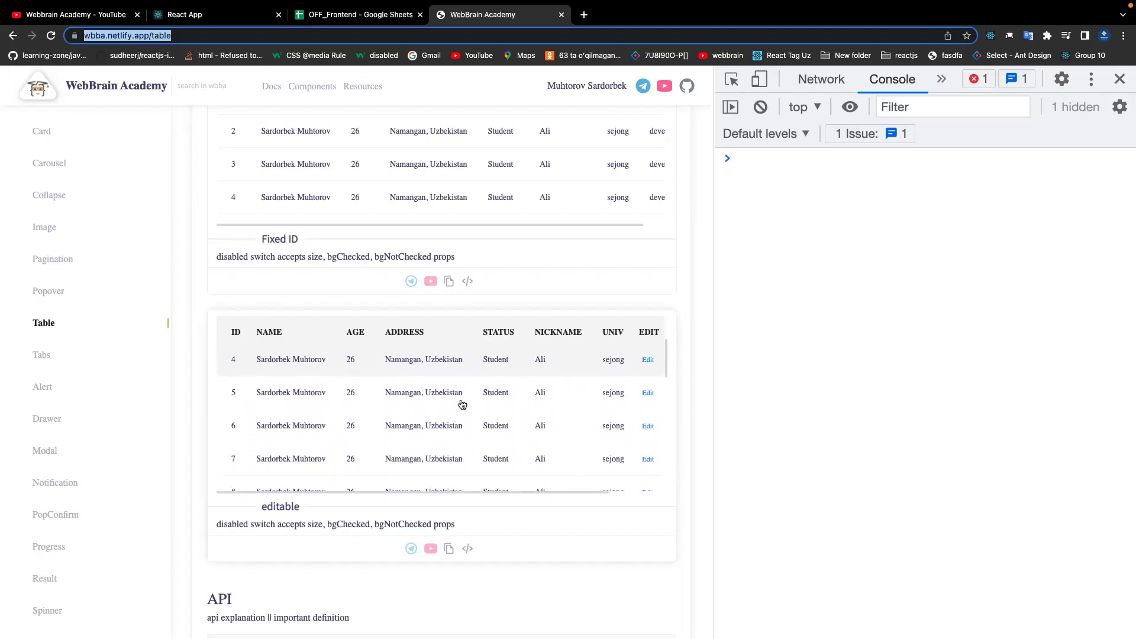
{"action": "scroll", "coordinate": [462, 405], "scroll_direction": "left", "scroll_amount": 3}
{"action": "scroll", "coordinate": [462, 405], "scroll_direction": "right", "scroll_amount": 2}
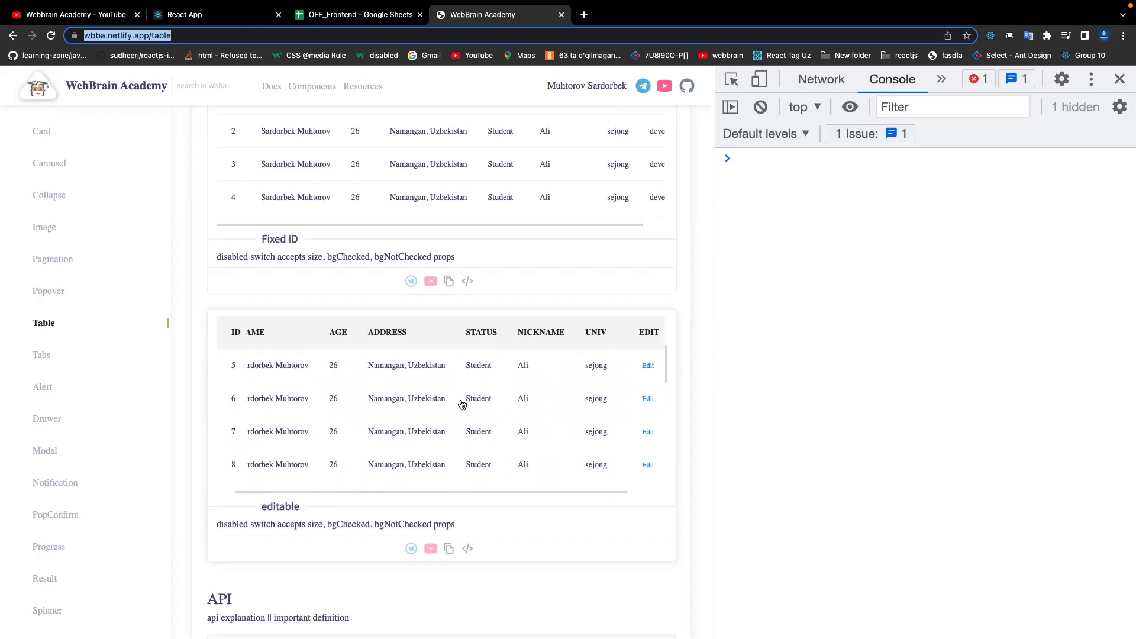
Edit the row with ID 4 in the editable table, set its name to TEst and save the row.
{"action": "left_click", "coordinate": [647, 380]}
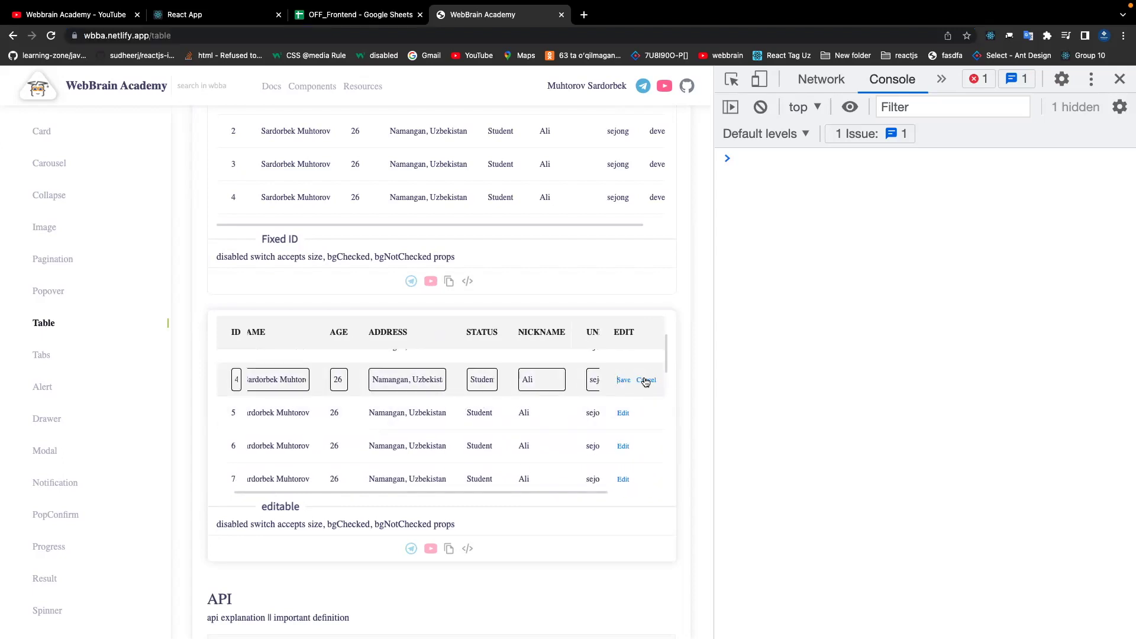
{"action": "scroll", "coordinate": [557, 379], "scroll_direction": "left", "scroll_amount": 2}
{"action": "scroll", "coordinate": [483, 381], "scroll_direction": "right", "scroll_amount": 3}
{"action": "scroll", "coordinate": [483, 381], "scroll_direction": "left", "scroll_amount": 3}
{"action": "scroll", "coordinate": [483, 381], "scroll_direction": "right", "scroll_amount": 3}
{"action": "scroll", "coordinate": [483, 381], "scroll_direction": "left", "scroll_amount": 3}
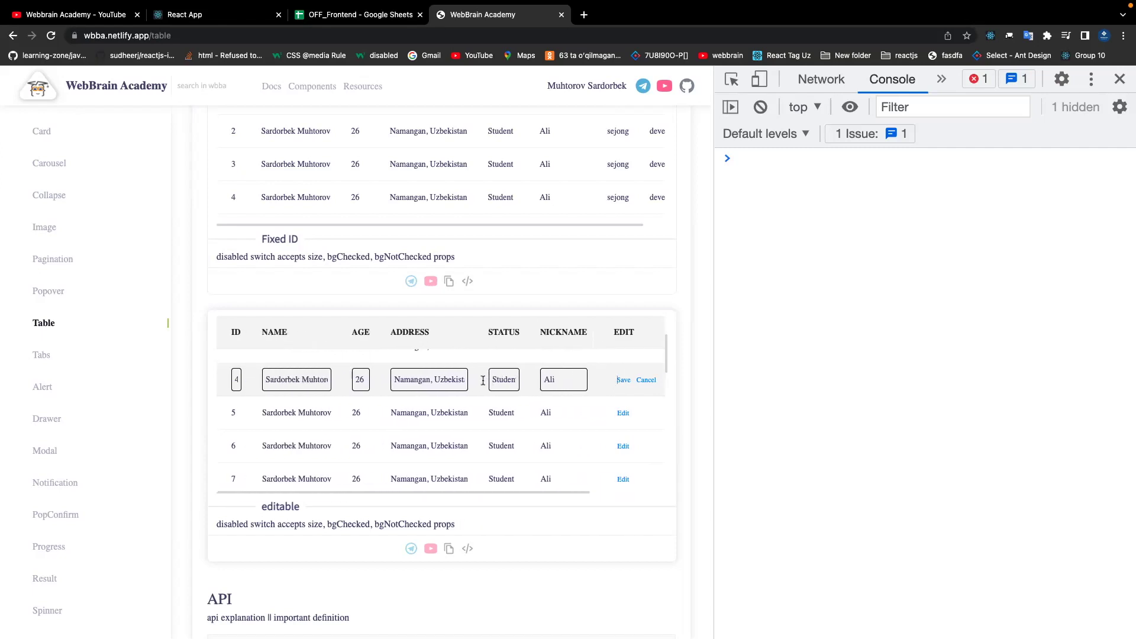
{"action": "triple_click", "coordinate": [303, 379]}
{"action": "type", "text": "TEst"}
{"action": "left_click", "coordinate": [623, 380]}
{"action": "left_click", "coordinate": [648, 380]}
{"action": "left_click", "coordinate": [645, 380]}
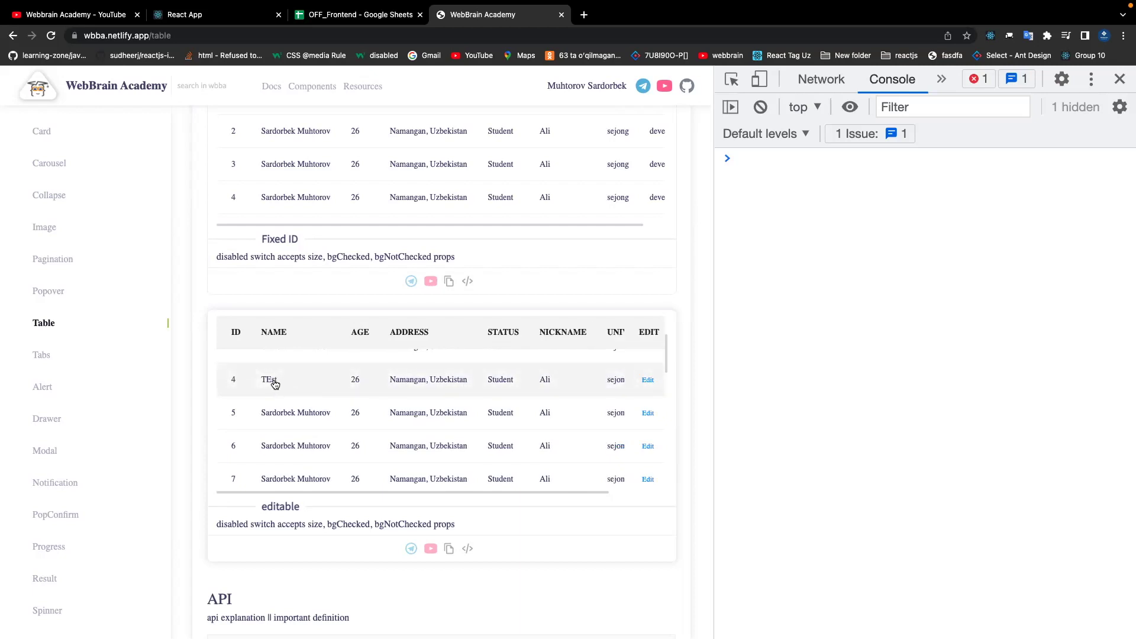
Append sdfsdf to the name in the row with ID 4 and cancel the edit.
{"action": "left_click", "coordinate": [647, 380]}
{"action": "left_click", "coordinate": [312, 379]}
{"action": "type", "text": "sdfsdf"}
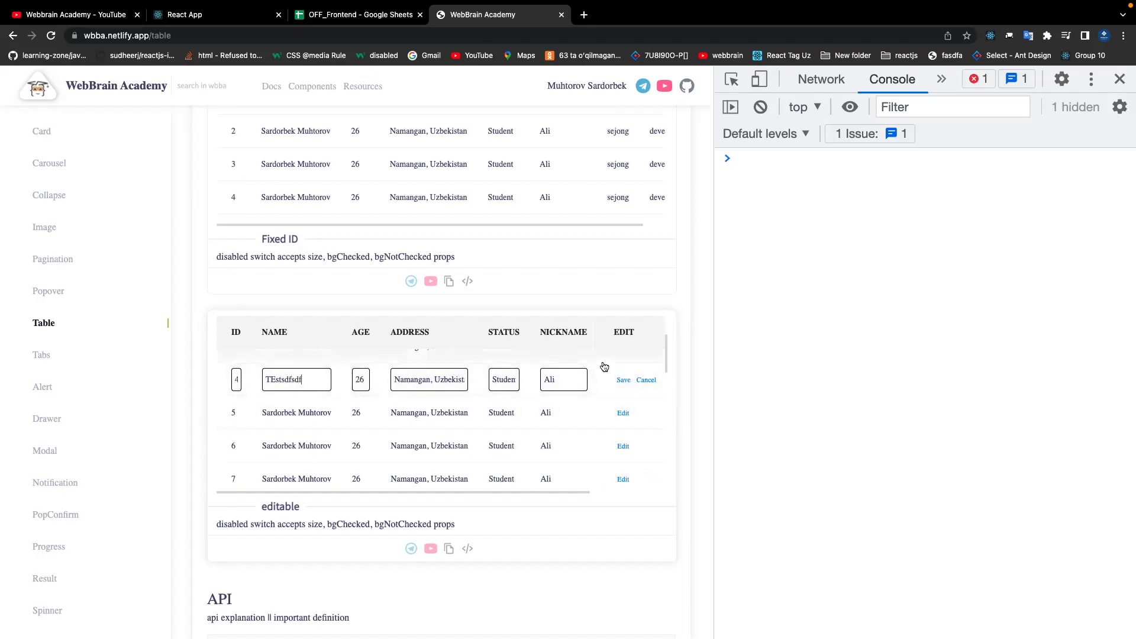
{"action": "left_click", "coordinate": [647, 381]}
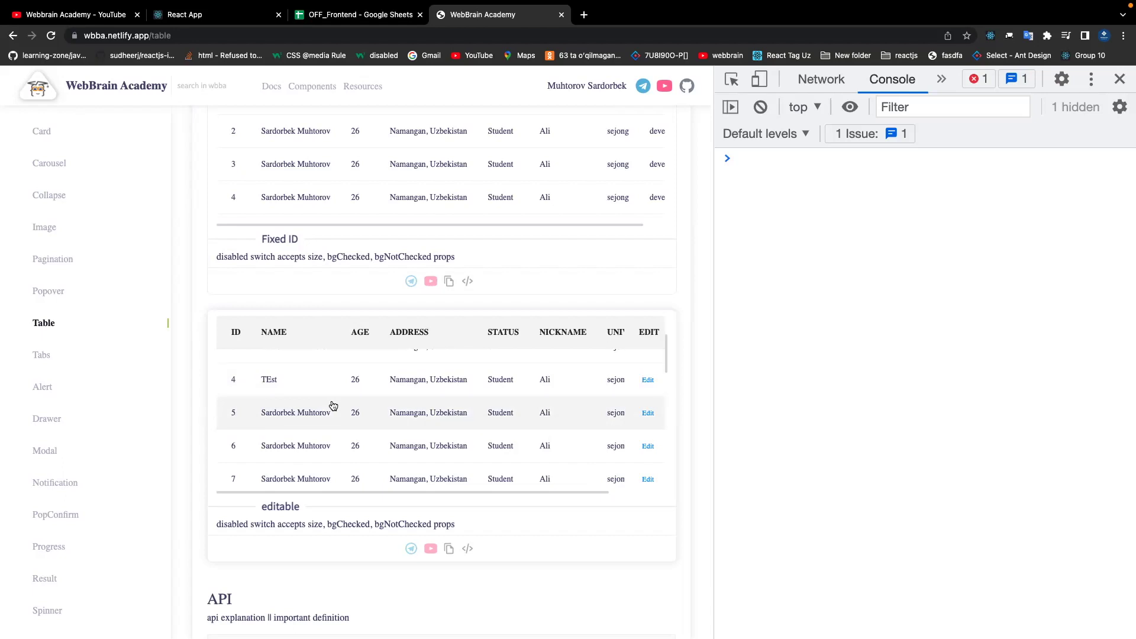
Change the name in the row with ID 4 to "Testing..." and save the row.
{"action": "left_click", "coordinate": [648, 379]}
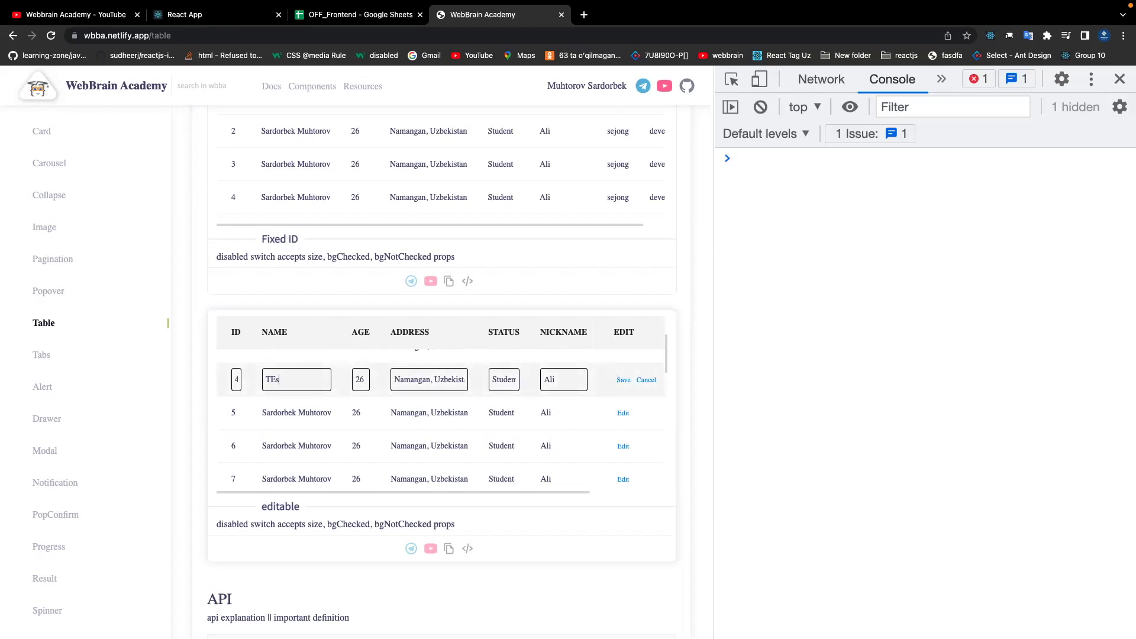
{"action": "key", "text": "BackSpace"}
{"action": "type", "text": "e"}
{"action": "left_click", "coordinate": [624, 380]}
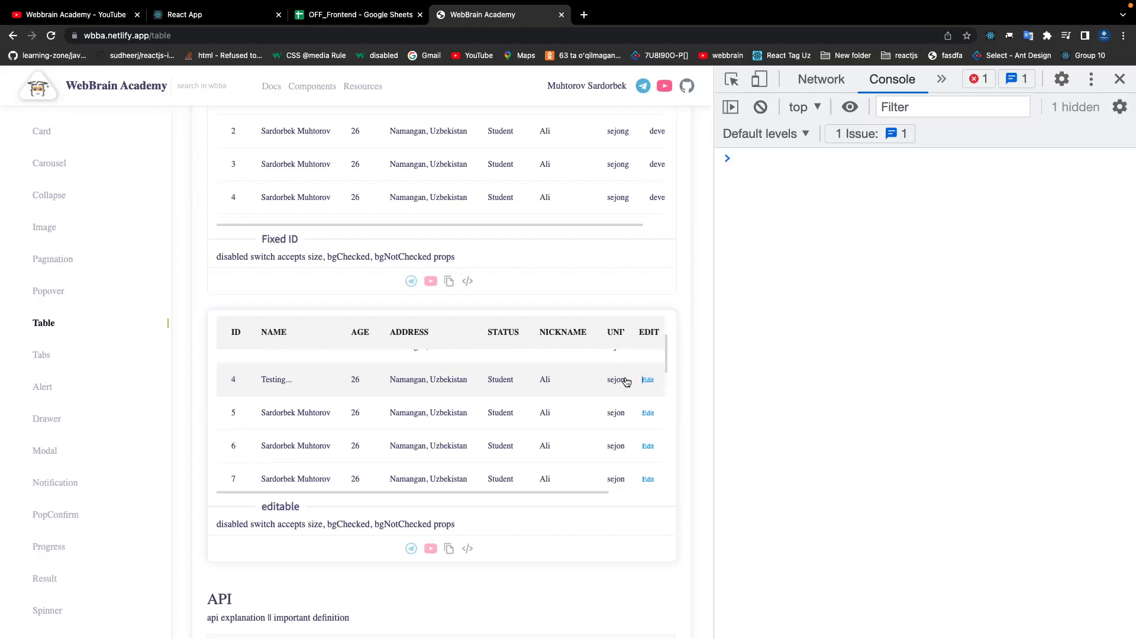
Switch to the CargoPrime dashboard, fold up the Settings group and try collapsing and expanding the whole navigation sidebar.
{"action": "key", "text": "super+Tab"}
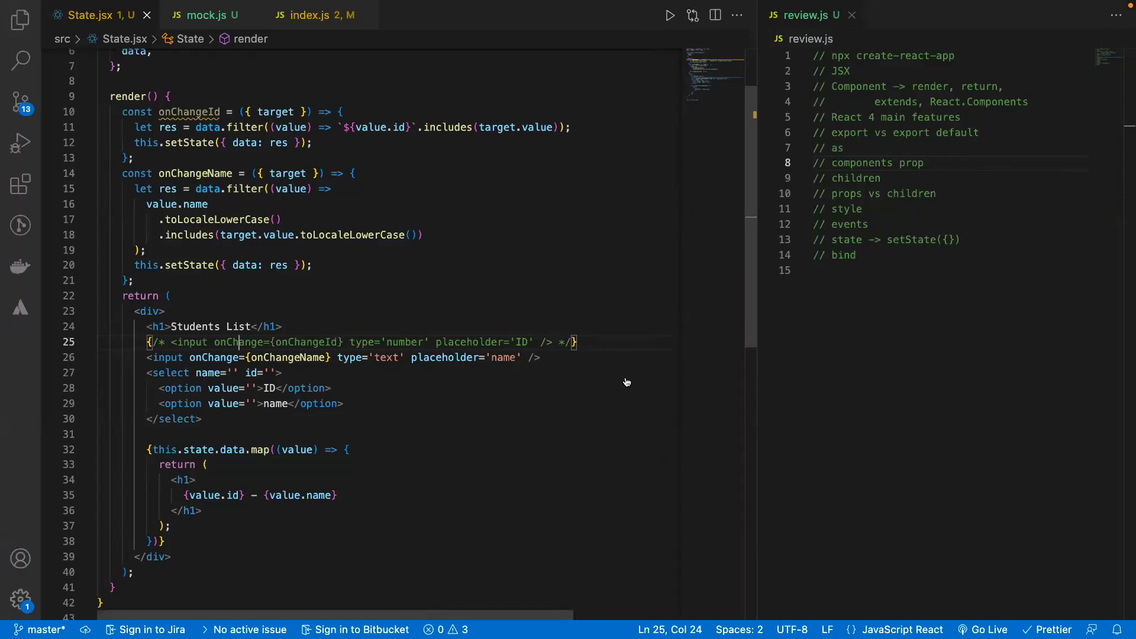
{"action": "key", "text": "super+Tab"}
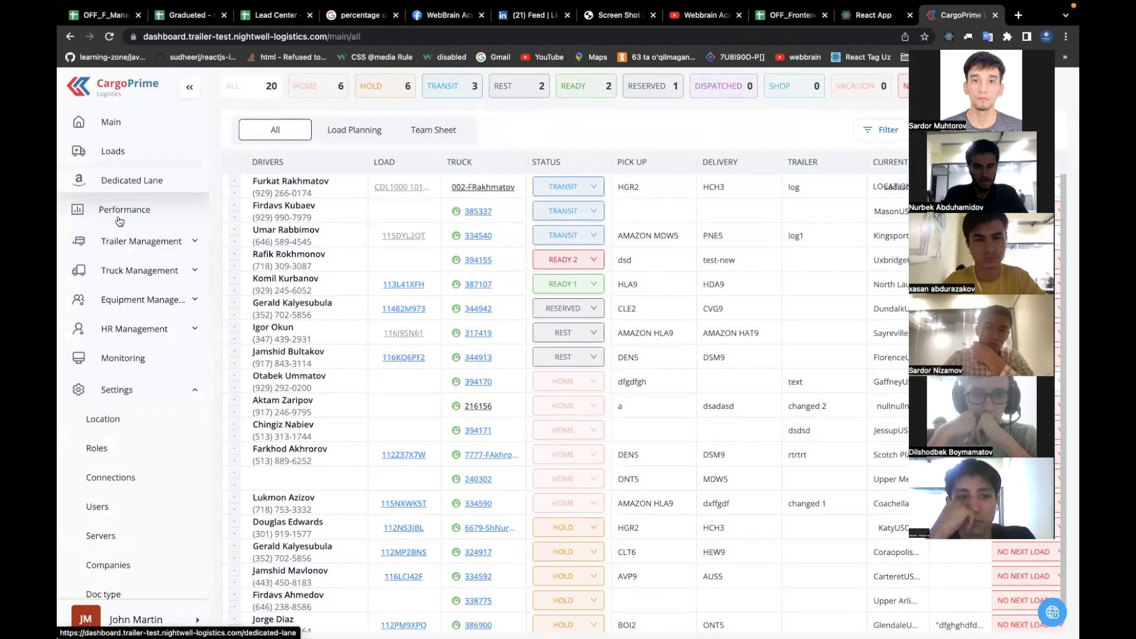
{"action": "scroll", "coordinate": [124, 414], "scroll_direction": "down", "scroll_amount": 1}
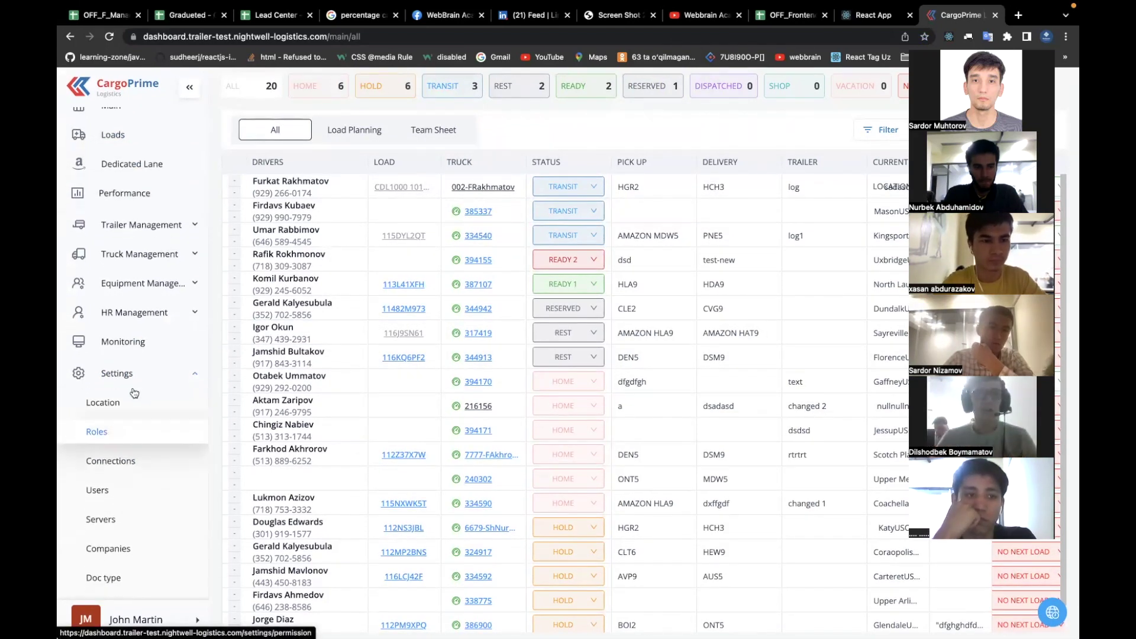
{"action": "left_click", "coordinate": [133, 375]}
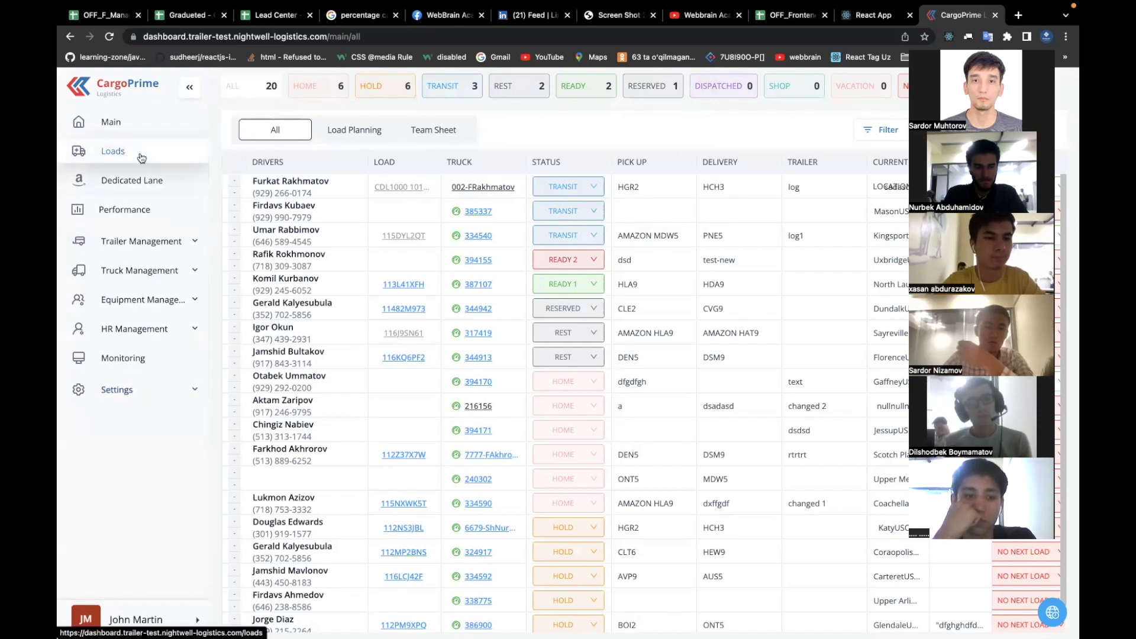
{"action": "left_click", "coordinate": [193, 91]}
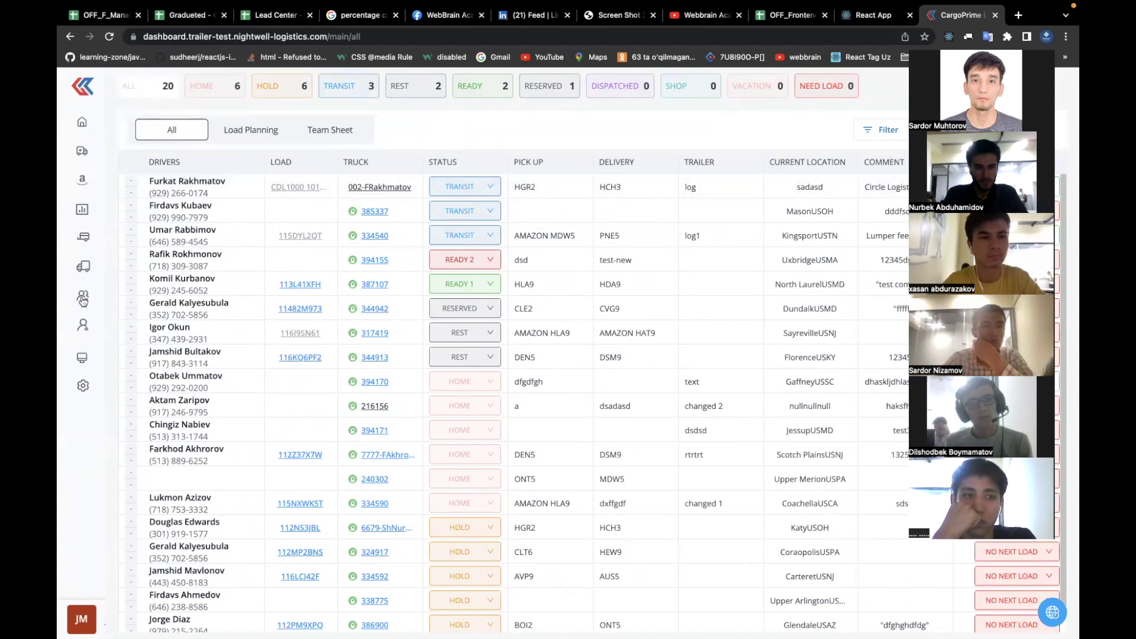
{"action": "left_click", "coordinate": [83, 92]}
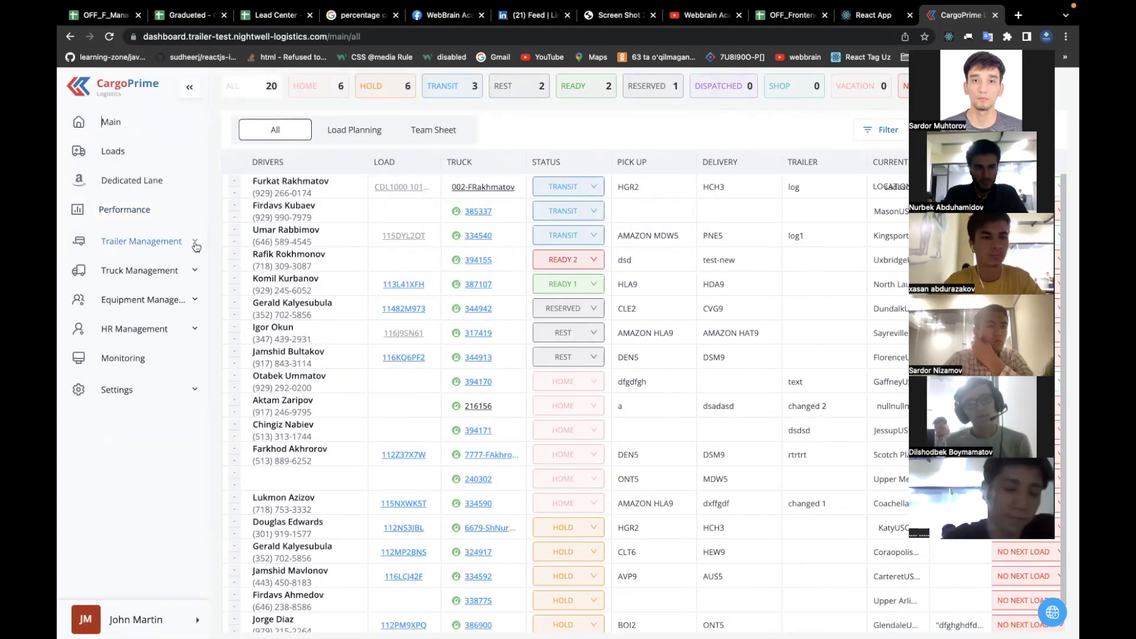
Expand the Trailer Management and Truck Management groups to examine their sub-items, and fold both groups up again.
{"action": "left_click", "coordinate": [152, 241]}
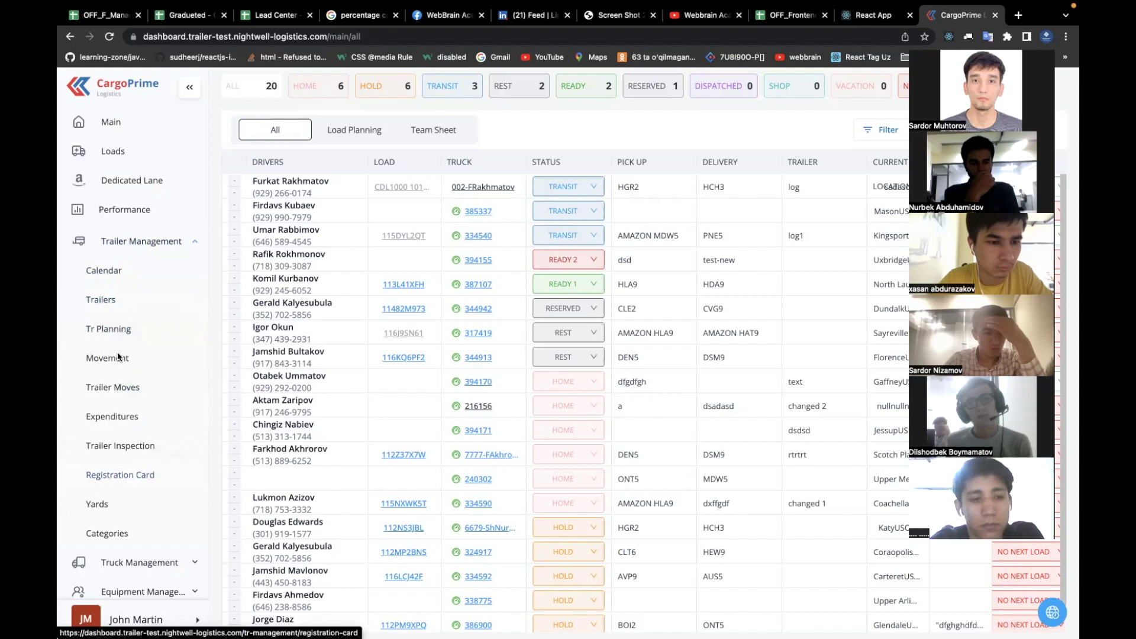
{"action": "scroll", "coordinate": [154, 428], "scroll_direction": "down", "scroll_amount": 1}
{"action": "scroll", "coordinate": [149, 461], "scroll_direction": "down", "scroll_amount": 1}
{"action": "left_click", "coordinate": [144, 497]}
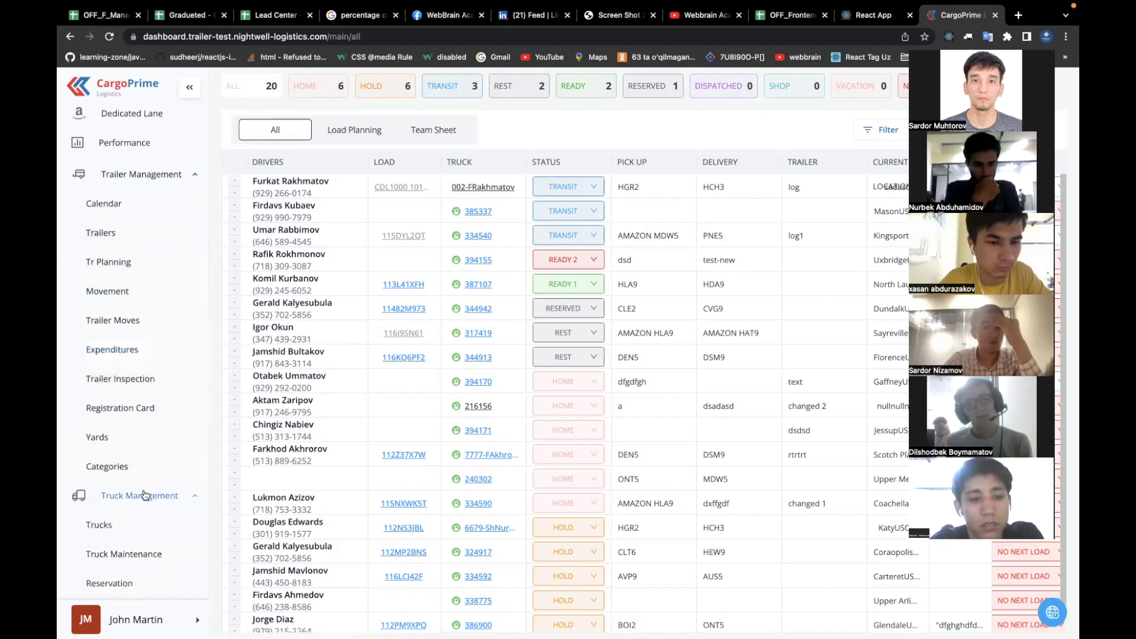
{"action": "scroll", "coordinate": [145, 495], "scroll_direction": "down", "scroll_amount": 2}
{"action": "scroll", "coordinate": [145, 495], "scroll_direction": "down", "scroll_amount": 1}
{"action": "scroll", "coordinate": [142, 453], "scroll_direction": "up", "scroll_amount": 2}
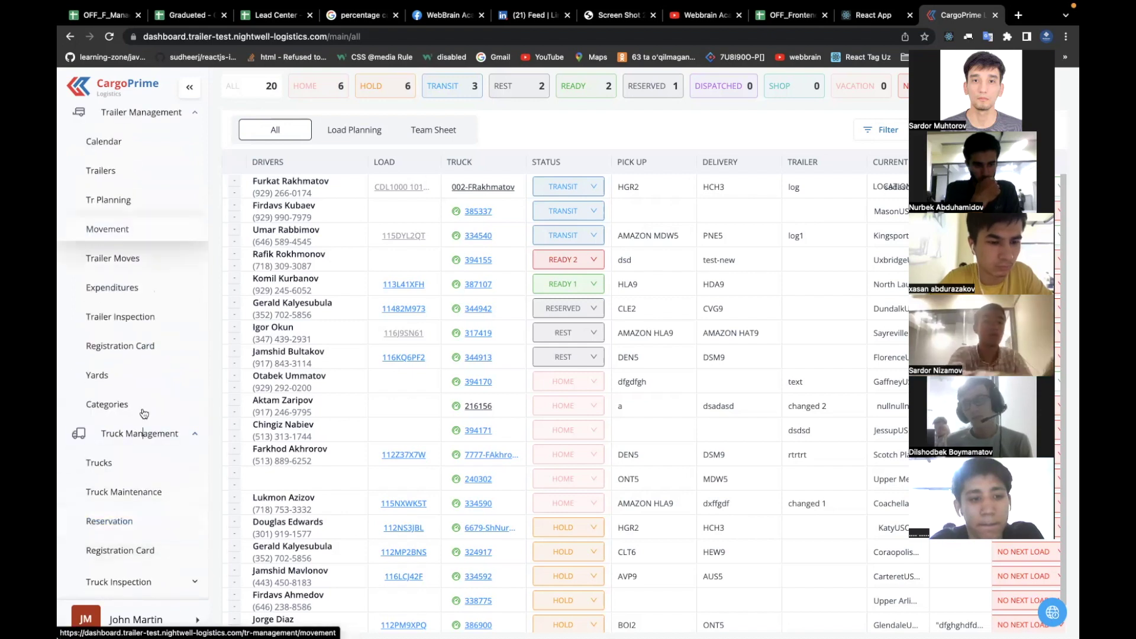
{"action": "left_click", "coordinate": [157, 434]}
{"action": "scroll", "coordinate": [157, 433], "scroll_direction": "up", "scroll_amount": 3}
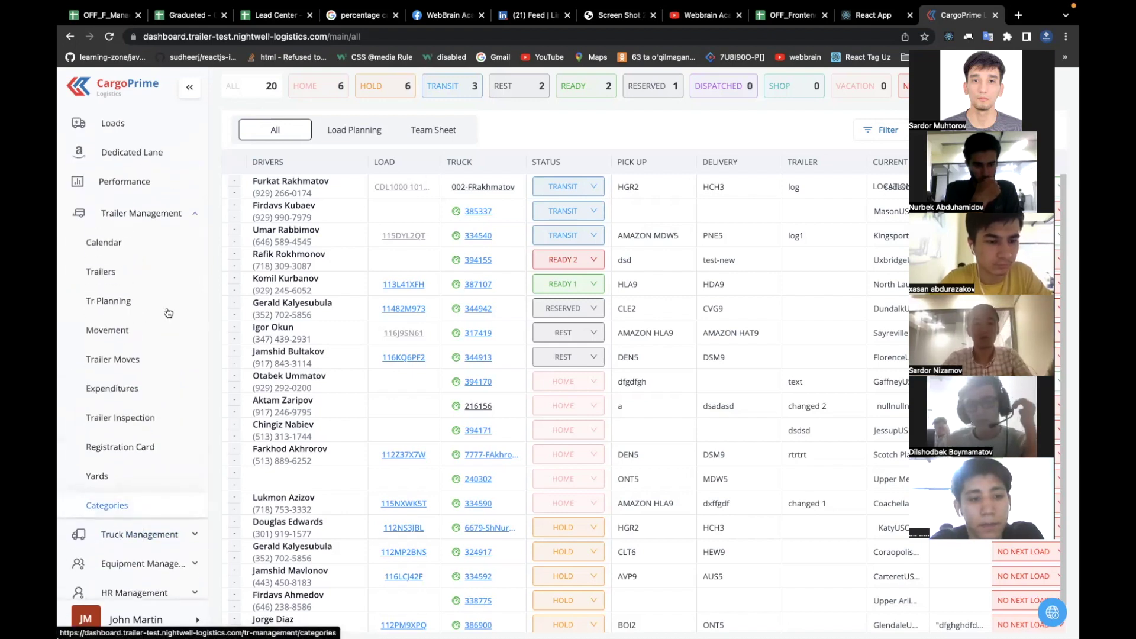
{"action": "left_click", "coordinate": [164, 218]}
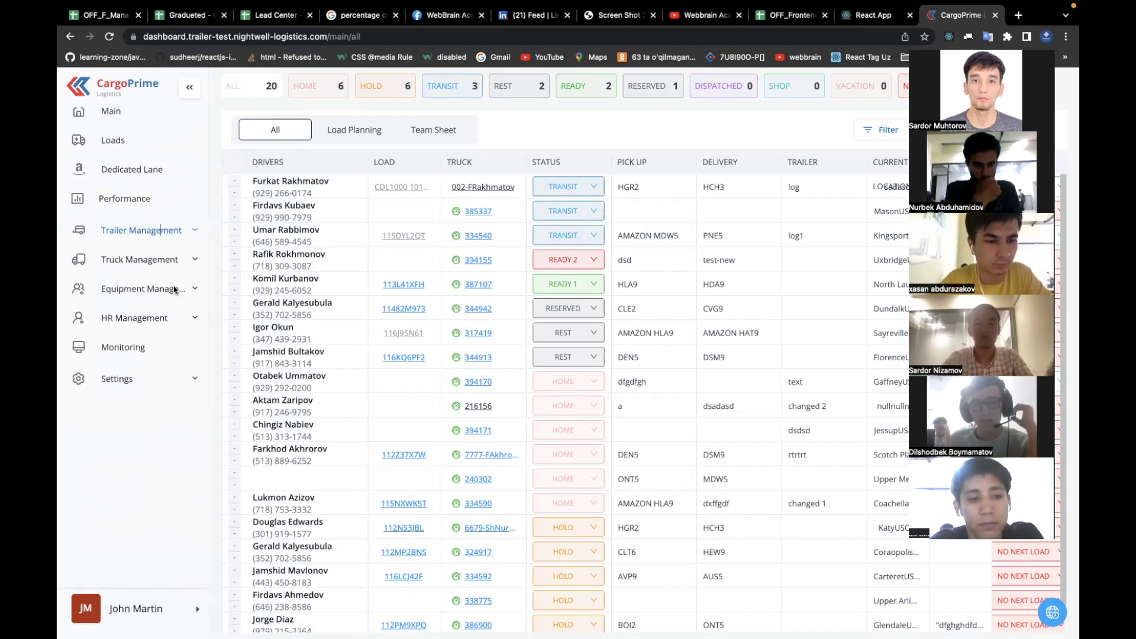
Toggle the Settings group open and closed, and expand the HR Management group to view its nested entries.
{"action": "left_click", "coordinate": [128, 379]}
{"action": "left_click", "coordinate": [127, 379]}
{"action": "left_click", "coordinate": [142, 320]}
{"action": "left_click", "coordinate": [142, 320]}
{"action": "left_click", "coordinate": [142, 320]}
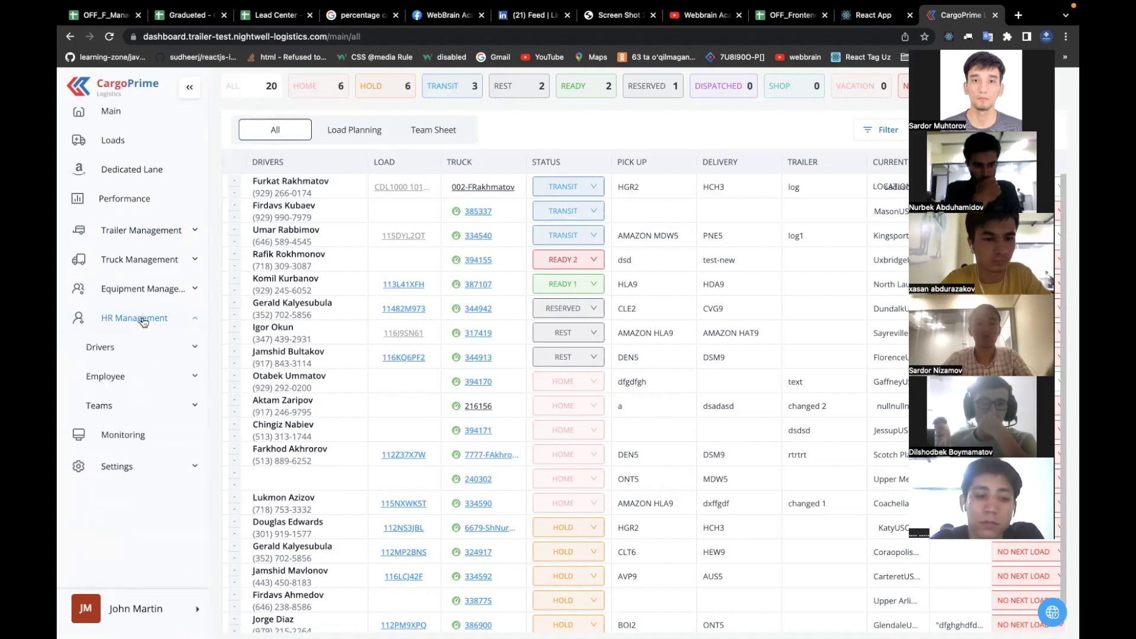
Fold up and reopen the HR Management group, and toggle its nested Drivers entry open and closed.
{"action": "left_click", "coordinate": [134, 320]}
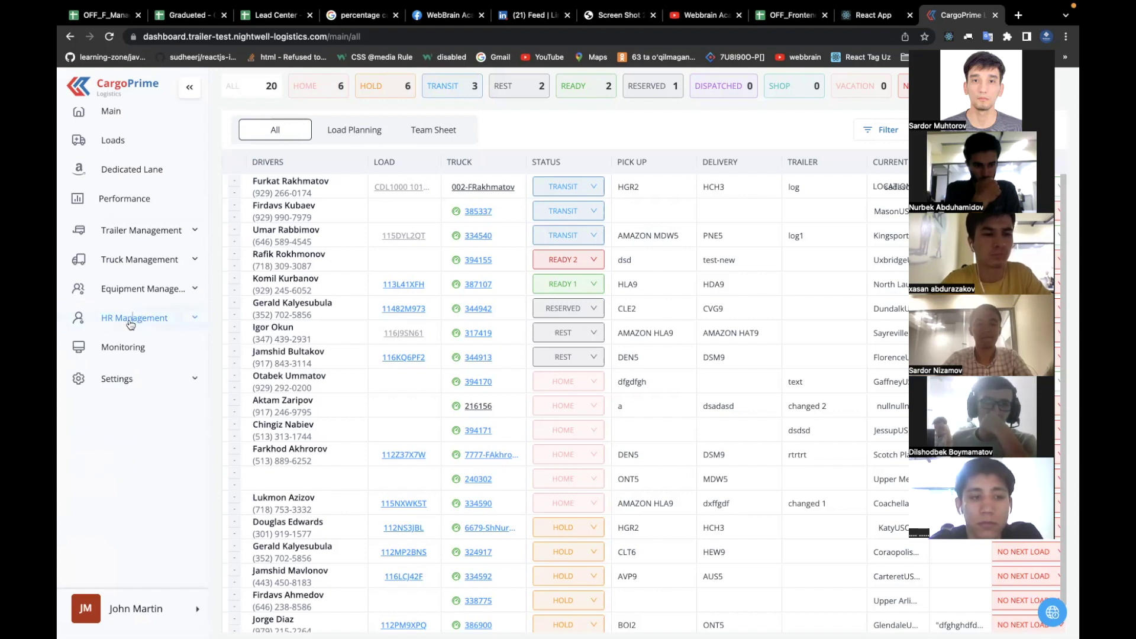
{"action": "left_click", "coordinate": [131, 324]}
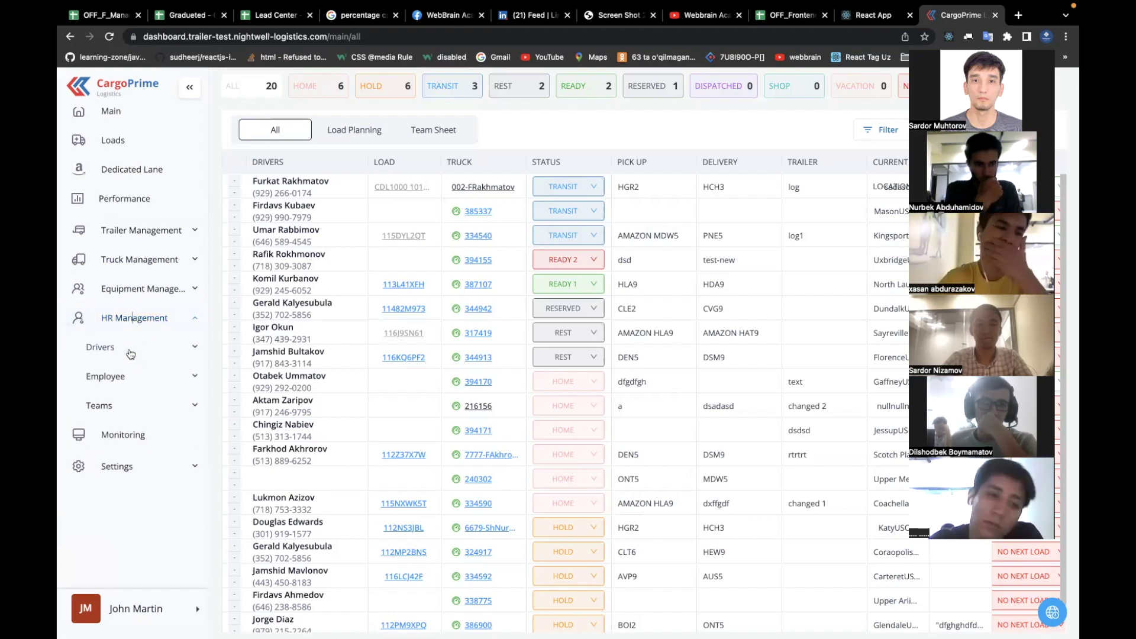
{"action": "left_click", "coordinate": [130, 352]}
{"action": "left_click", "coordinate": [132, 353]}
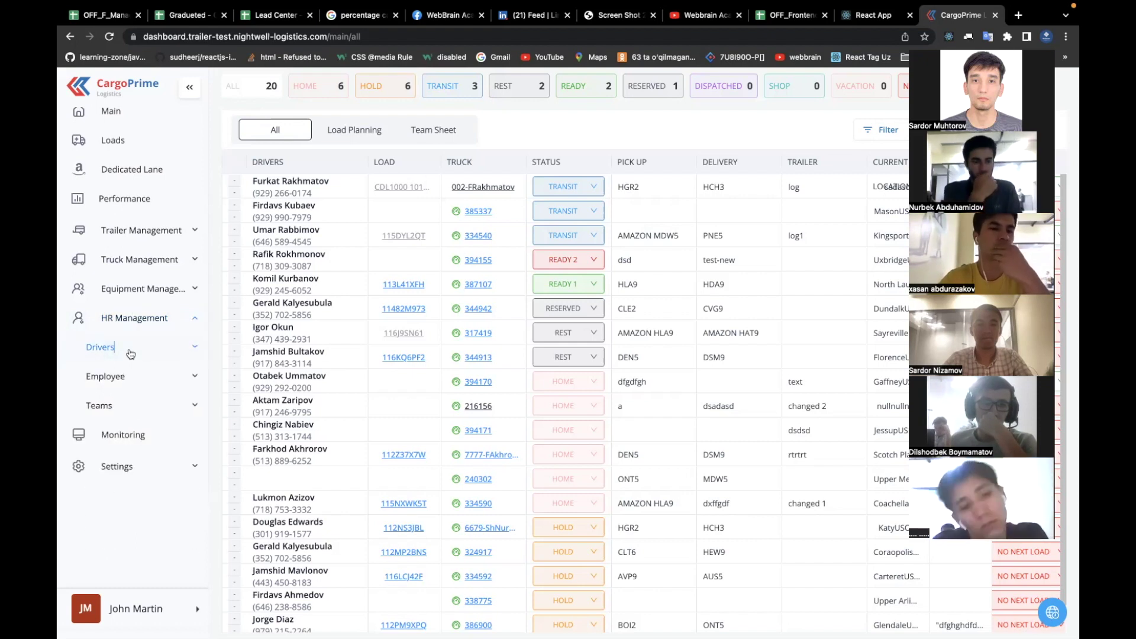
{"action": "left_click", "coordinate": [132, 353]}
{"action": "left_click", "coordinate": [130, 350]}
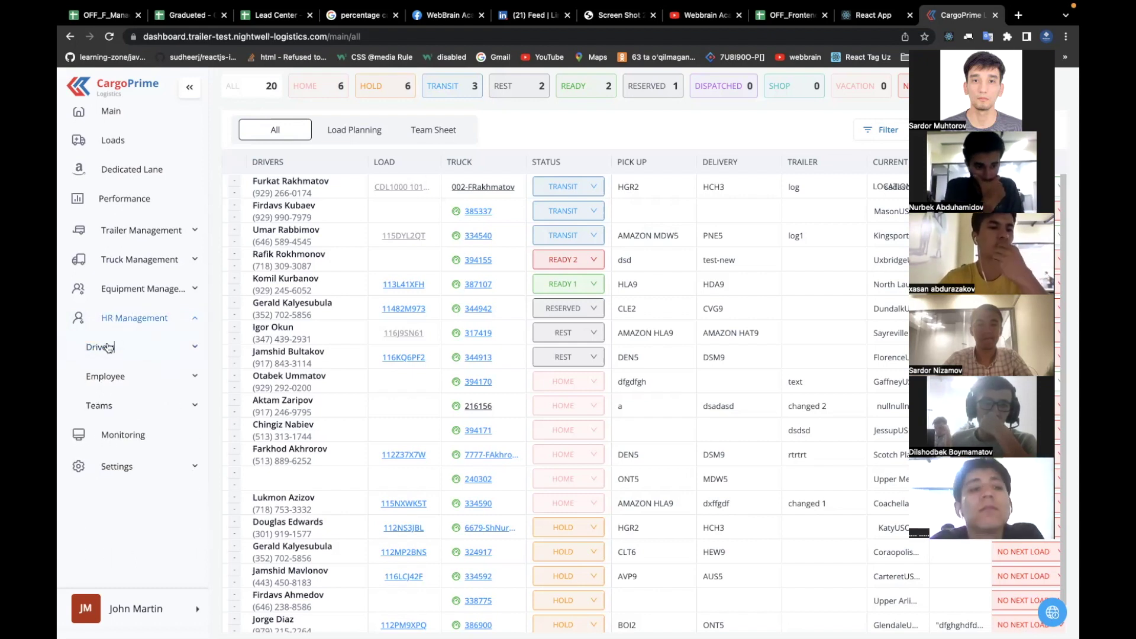
Toggle the nested Teams and Employee entries under HR Management open and closed, leaving no text selected.
{"action": "left_click", "coordinate": [107, 411]}
{"action": "left_click", "coordinate": [107, 411]}
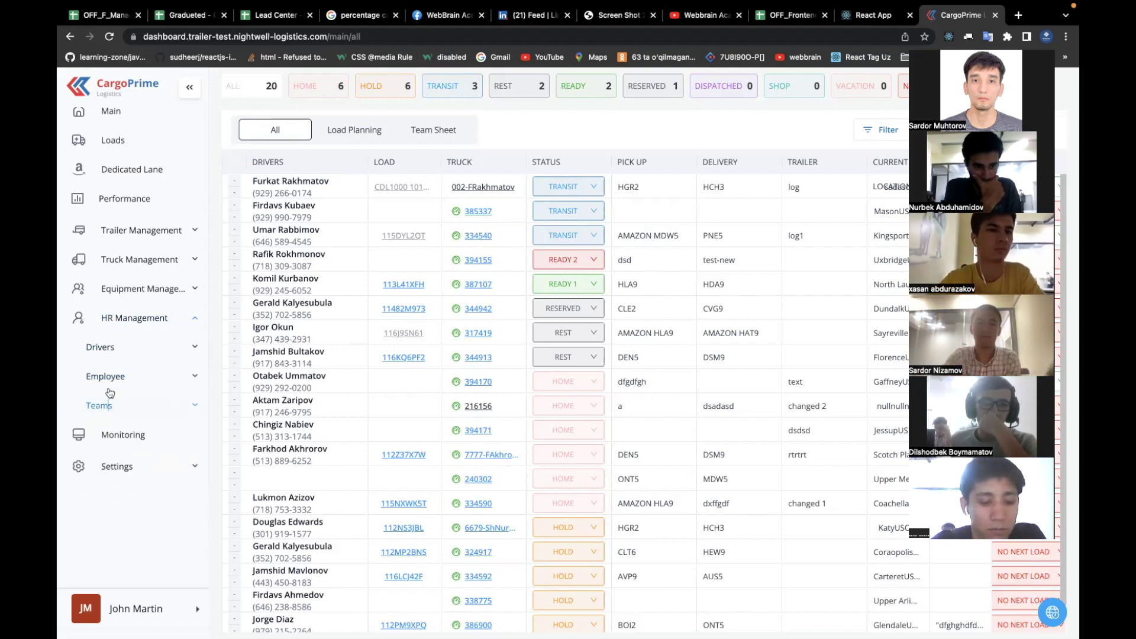
{"action": "double_click", "coordinate": [109, 377]}
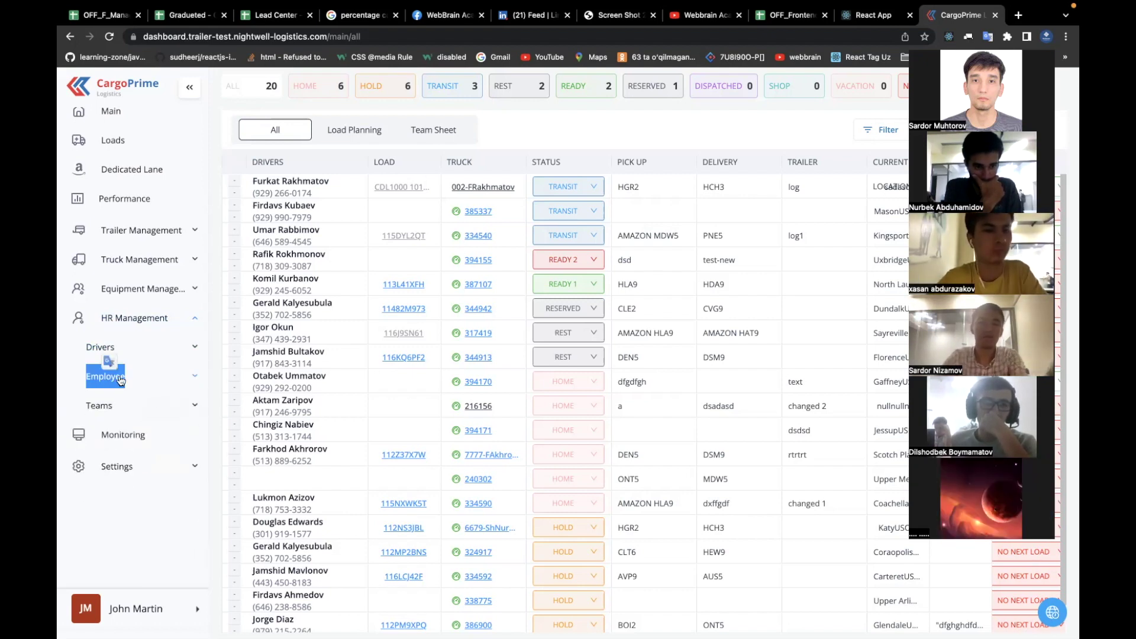
{"action": "left_click", "coordinate": [176, 546]}
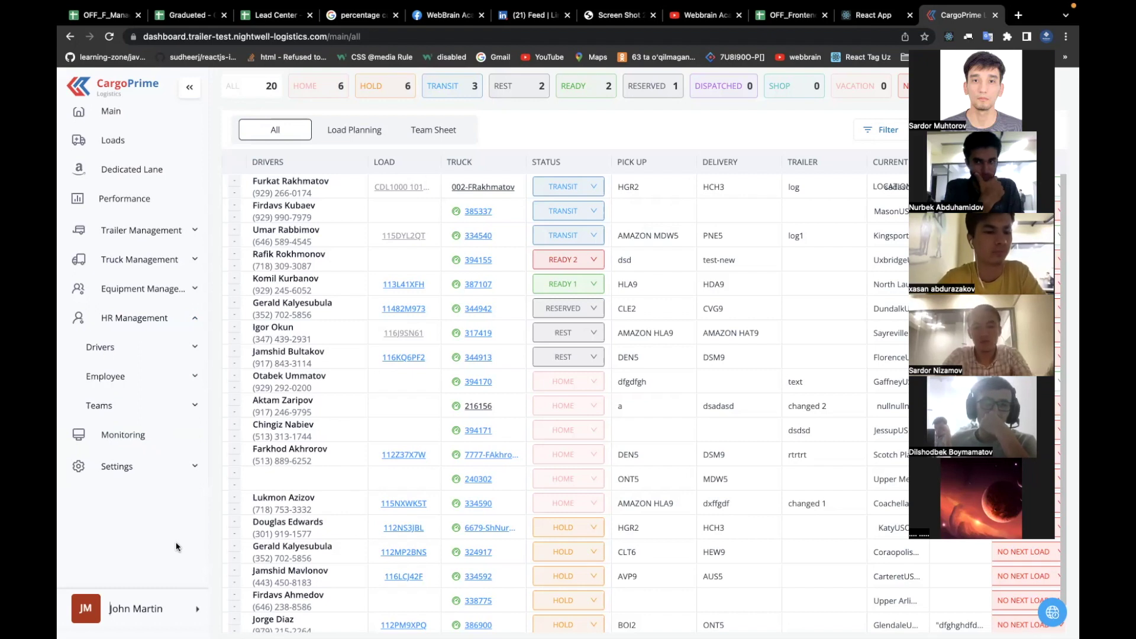